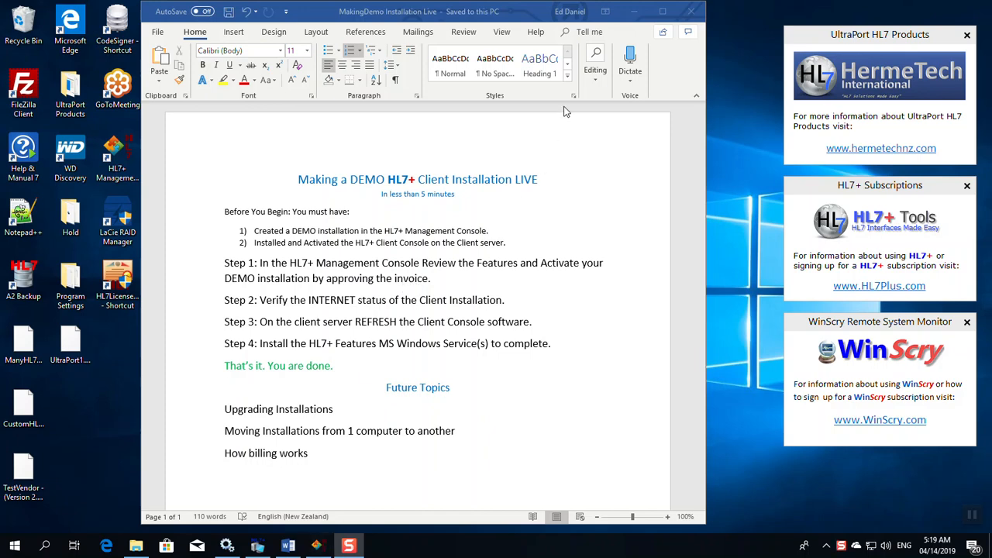
- Switch from the instructions document to the HL7+ Management Console and review the subscription's remaining days and demo installation count
left_click(633, 14)
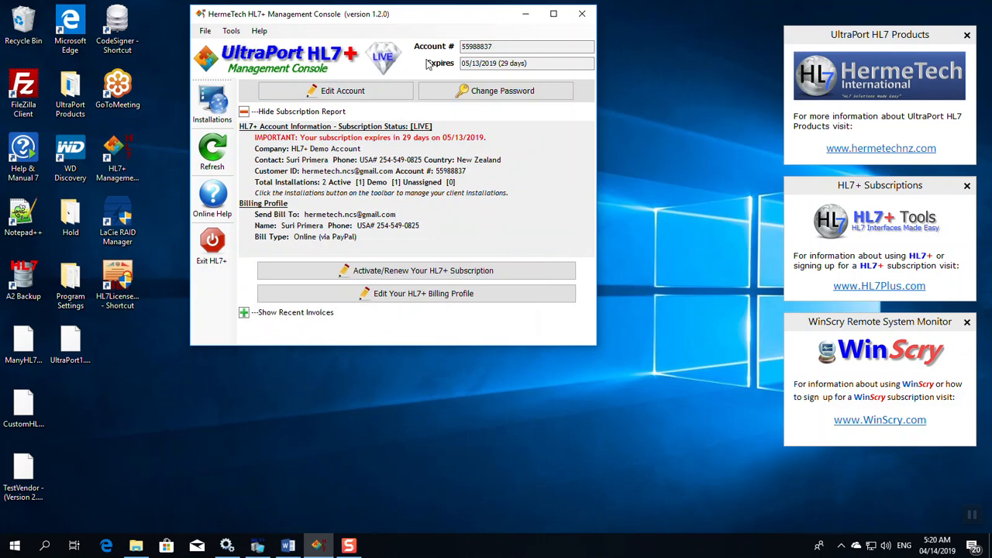
left_click_drag(502, 63, 508, 64)
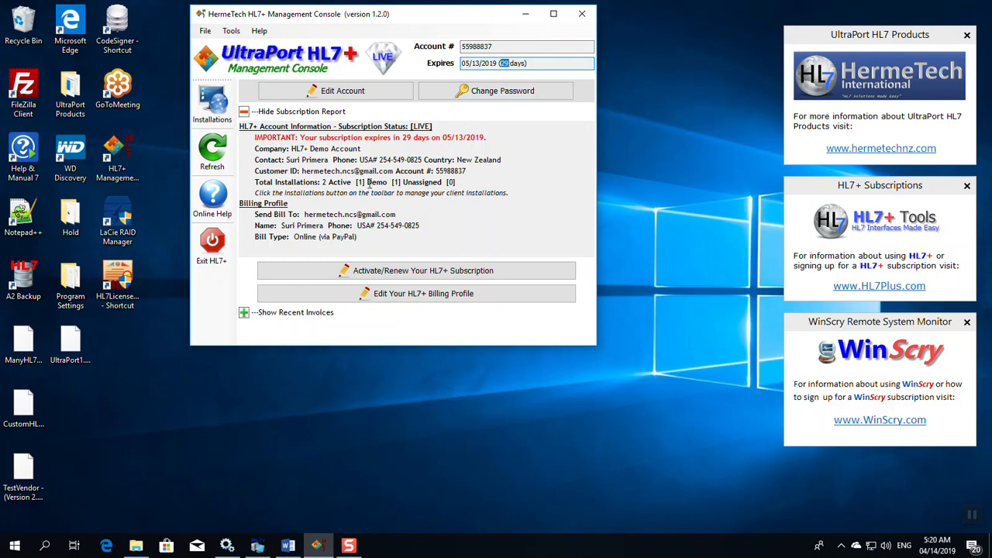
left_click(368, 183)
left_click_drag(391, 182, 397, 183)
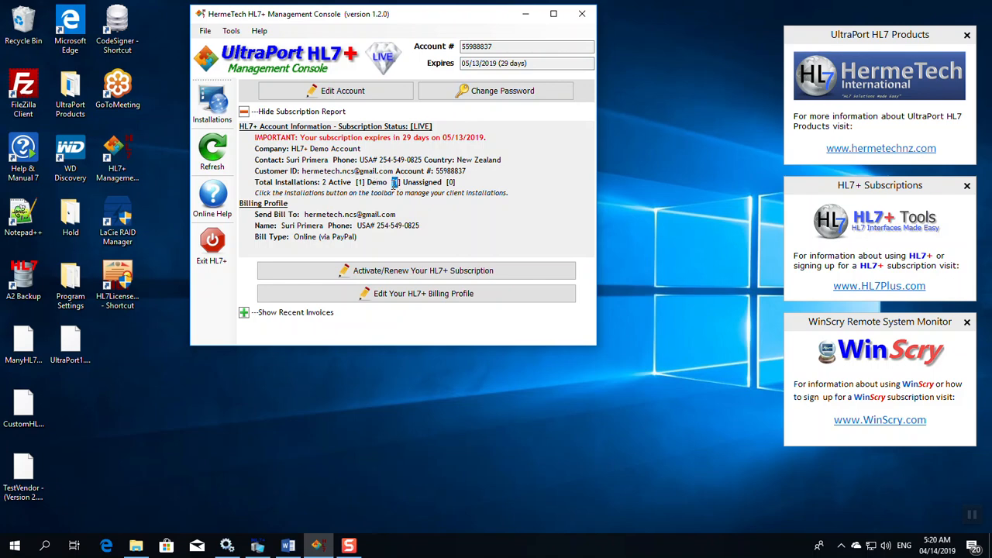
- Activate the demo installation Harper Valley PT Clinic as live with 1 TCP/IP listener port and authorize its invoice
left_click(218, 104)
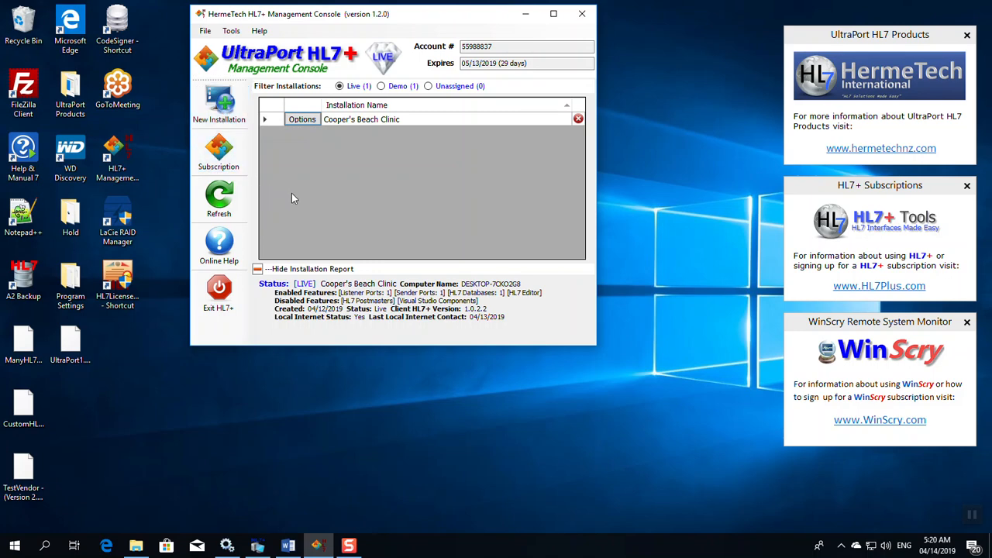
left_click(397, 87)
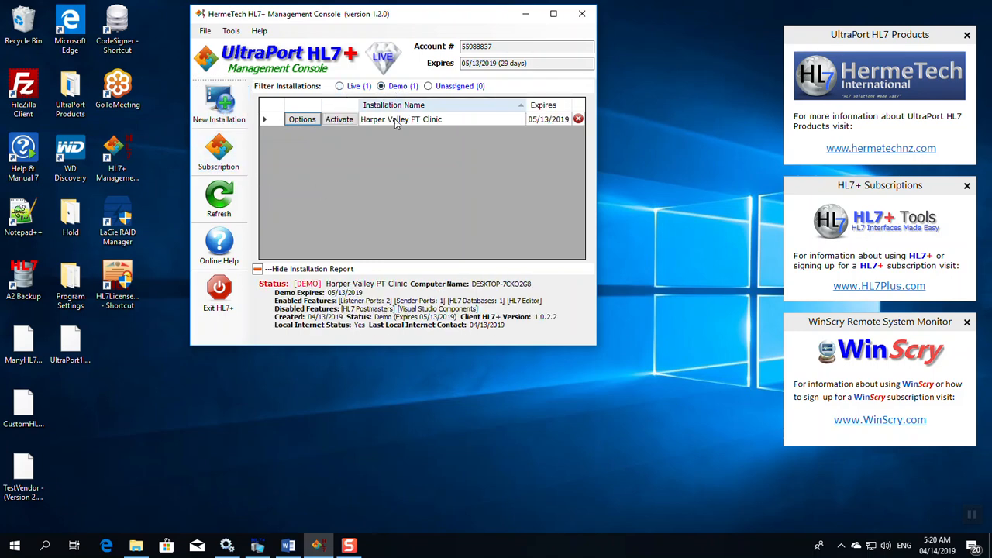
left_click(340, 120)
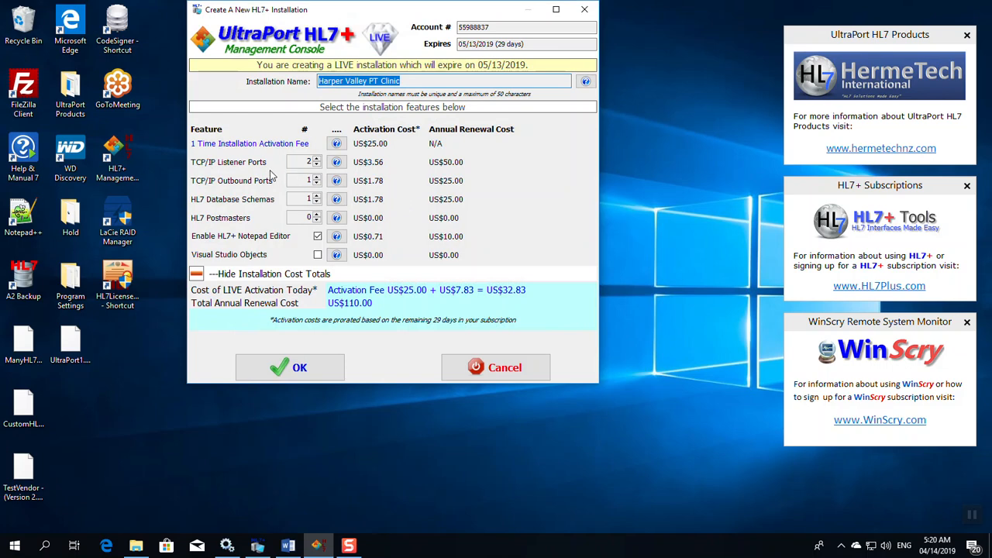
left_click(316, 166)
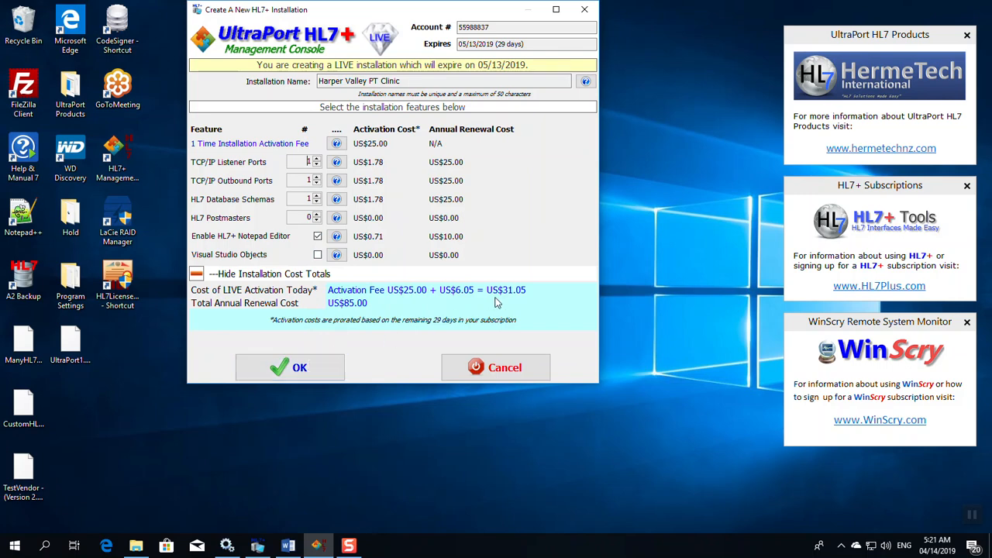
left_click(311, 377)
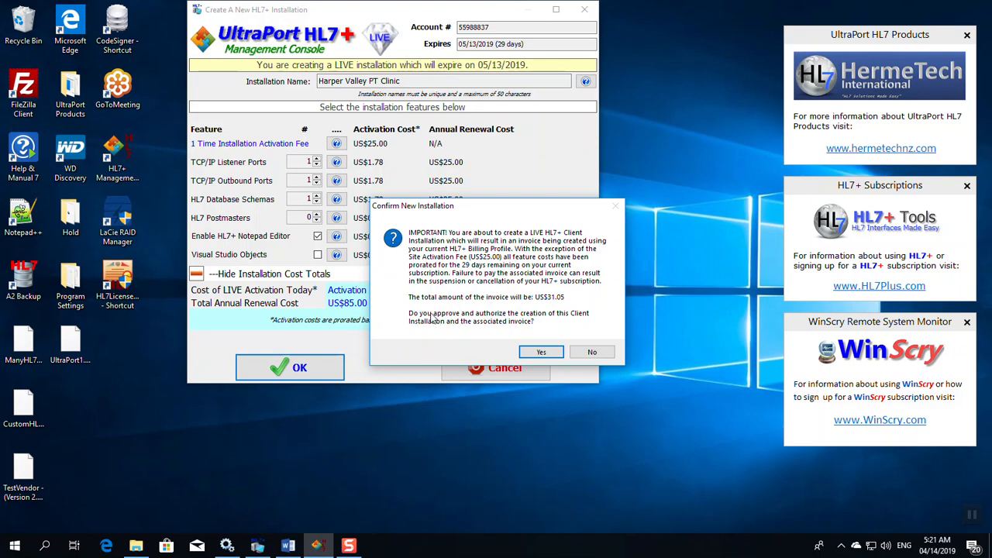
left_click(541, 353)
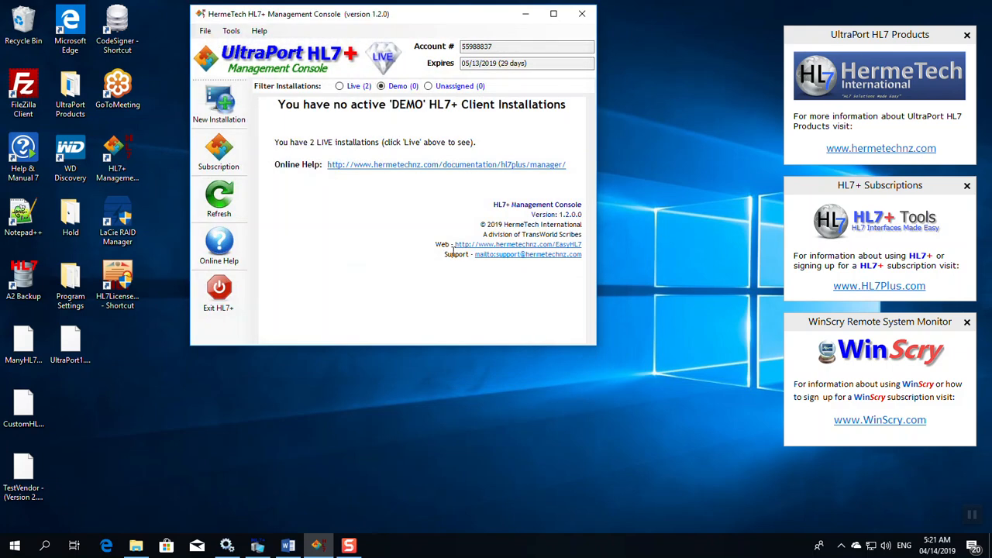
- Show the live installations and select Harper Valley PT Clinic to view its installation report
left_click(347, 86)
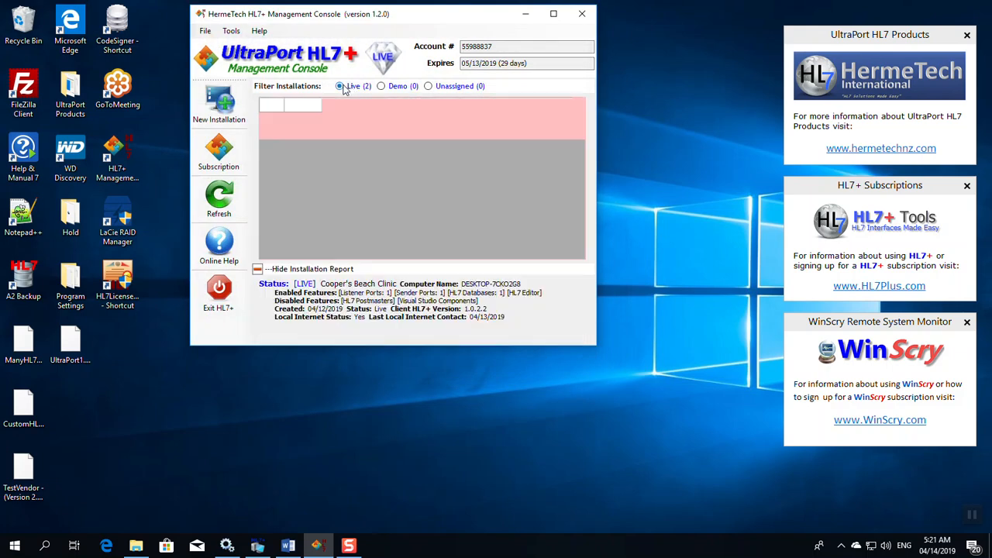
left_click(349, 133)
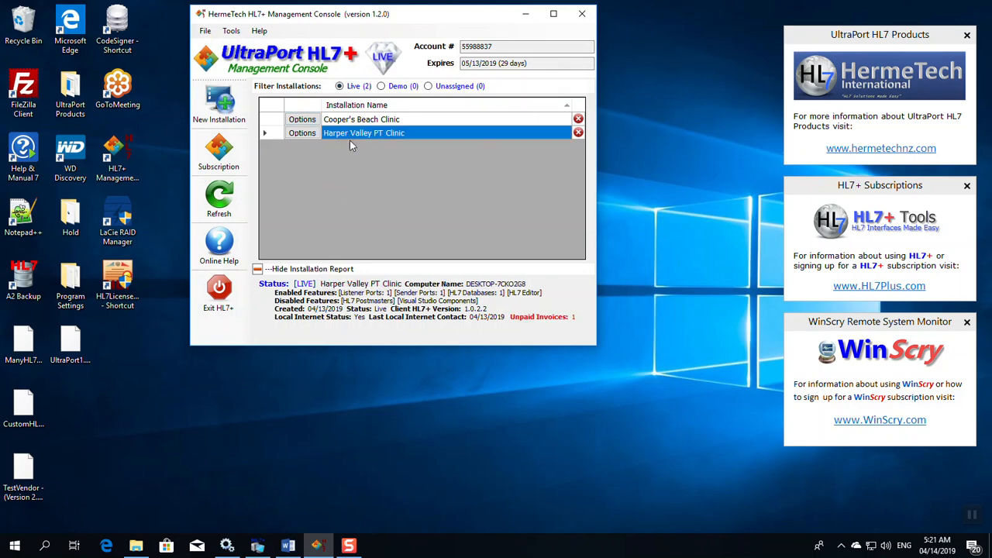
- Collapse the subscription report, list the pending recent invoices and select the Harper Valley PT Clinic site activation
left_click(223, 148)
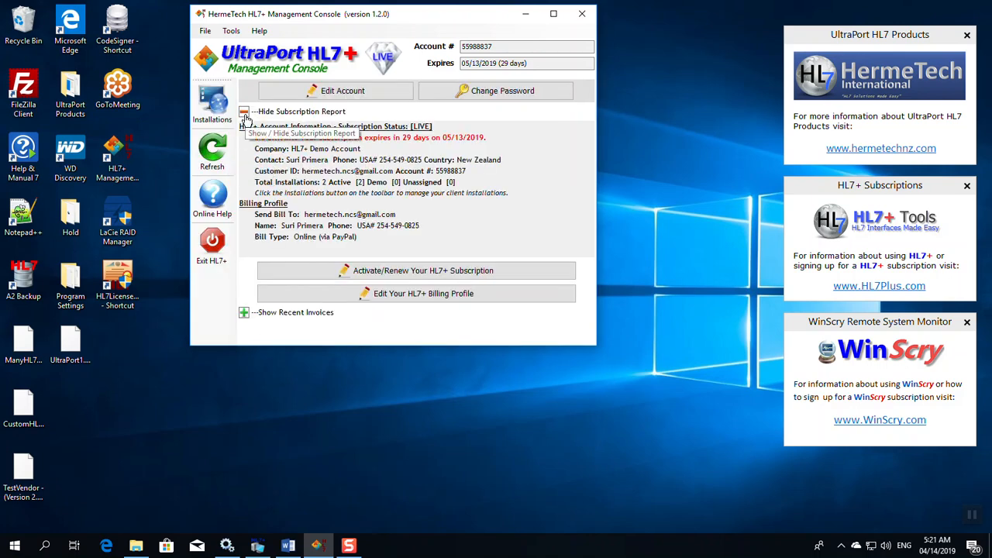
left_click(245, 112)
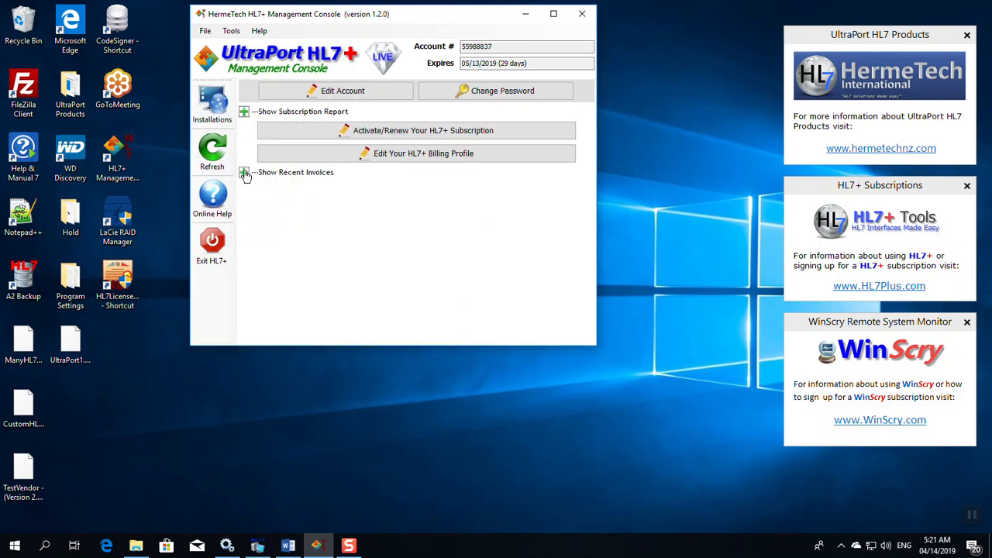
left_click(244, 173)
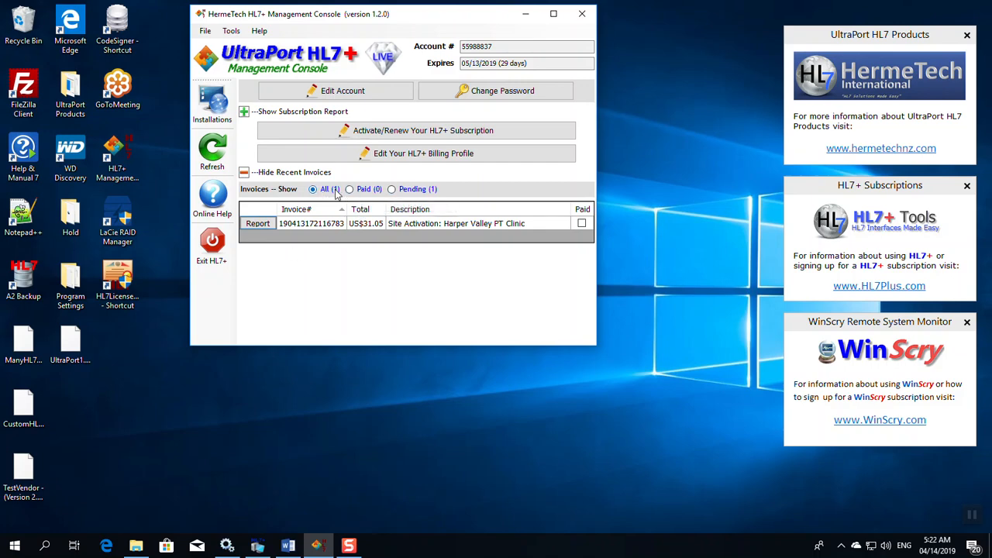
left_click(391, 189)
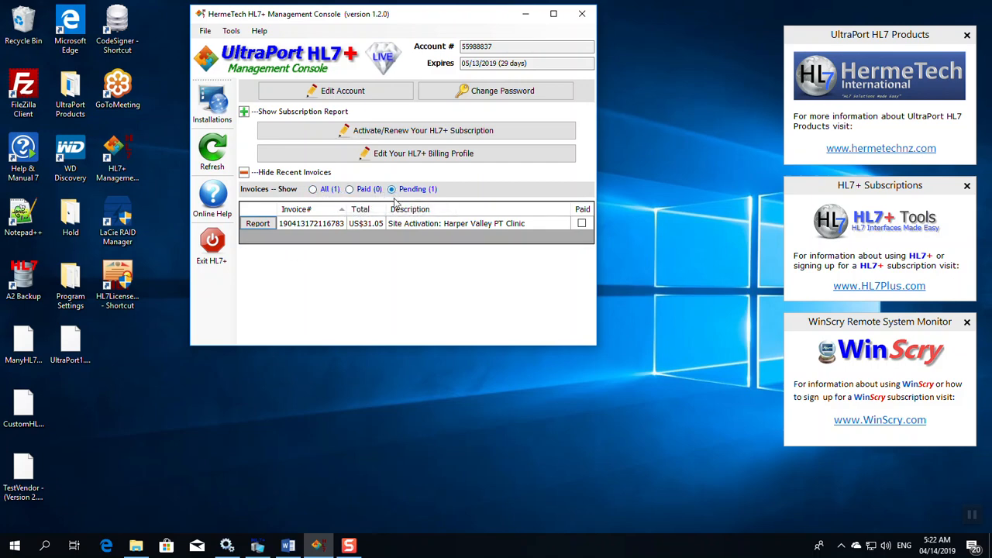
left_click(435, 226)
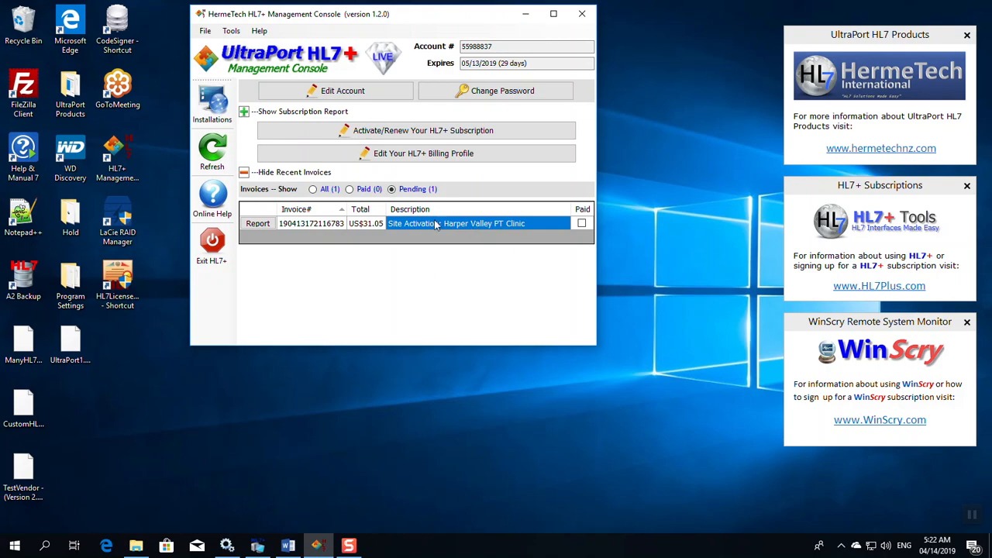
- Read through the pending activation invoice's report, check its available save formats and close it
left_click(262, 224)
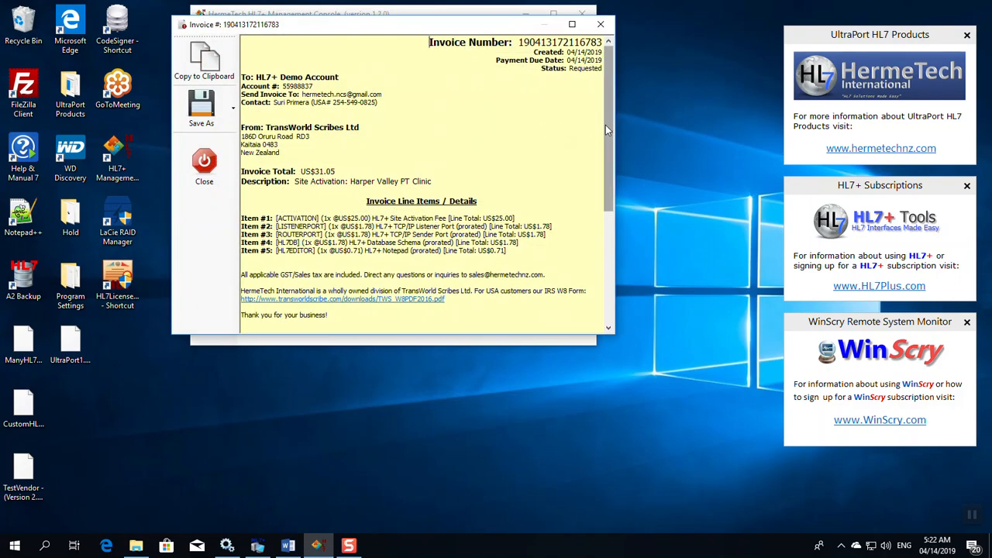
left_click_drag(606, 125, 617, 236)
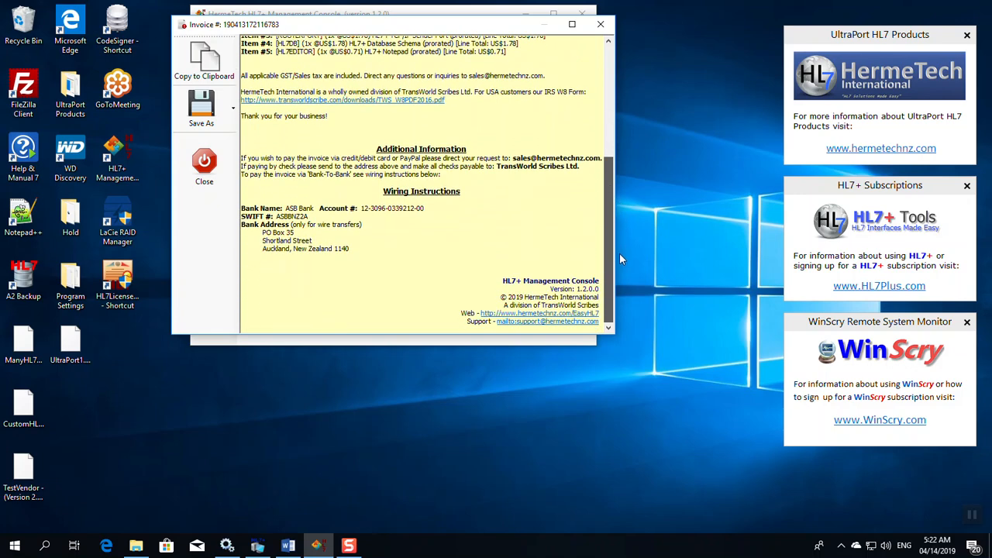
scroll(520, 138, "up", 5)
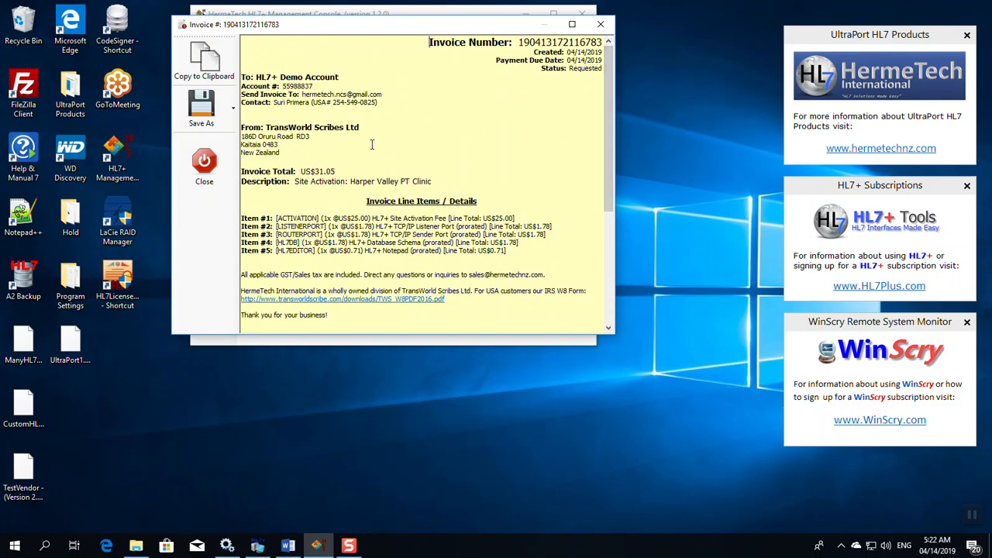
left_click(228, 109)
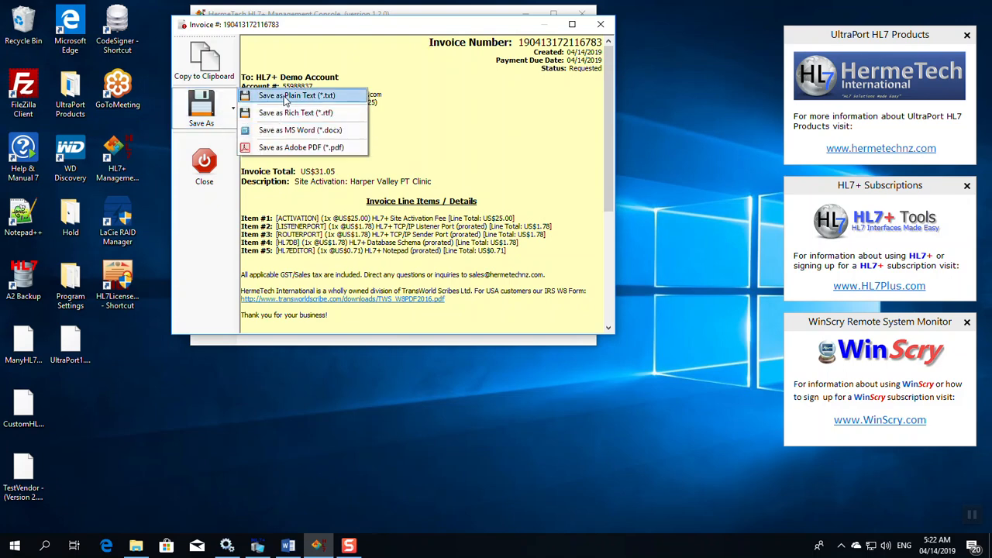
left_click(277, 151)
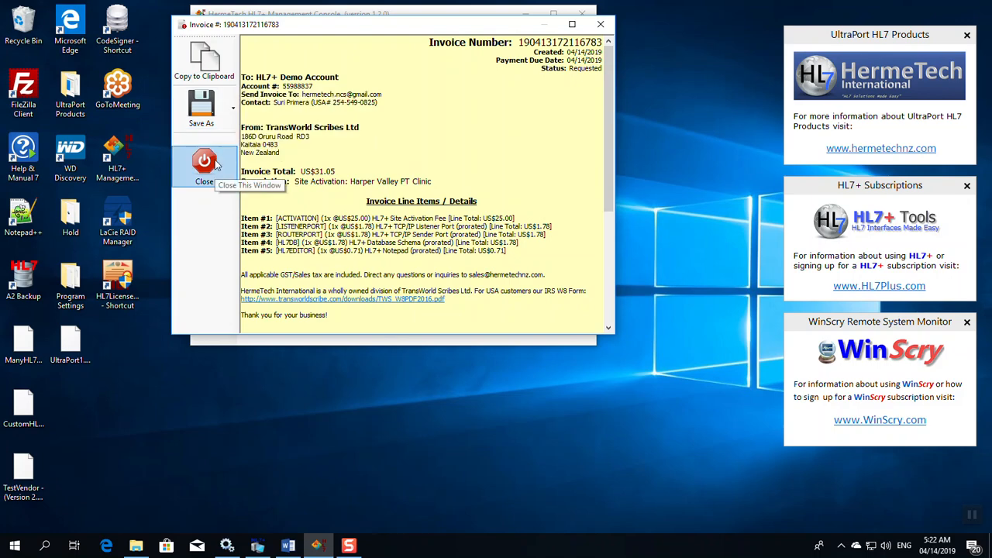
left_click(206, 162)
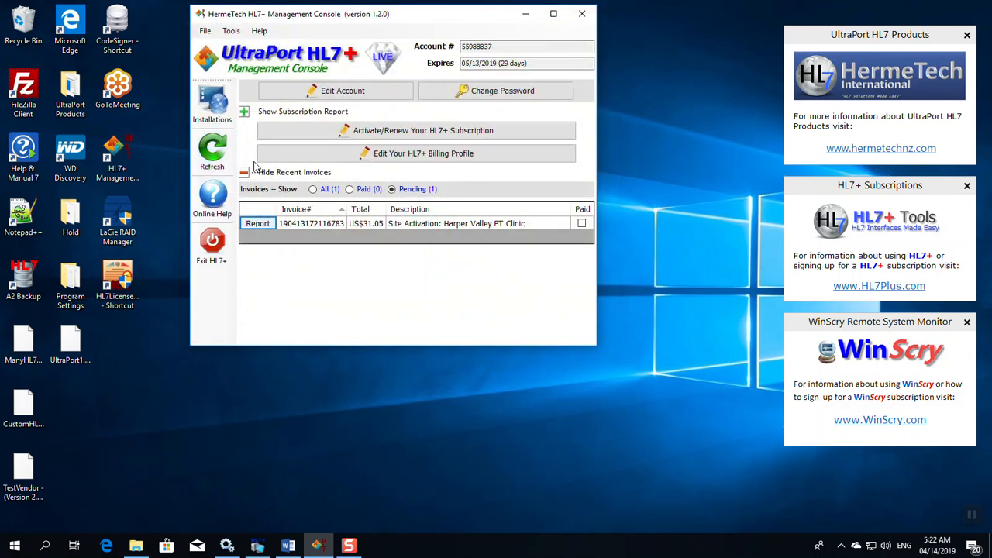
- Hide the recent invoices, expand the subscription report and check the billing profile's bill type and billing e-mail
left_click(244, 172)
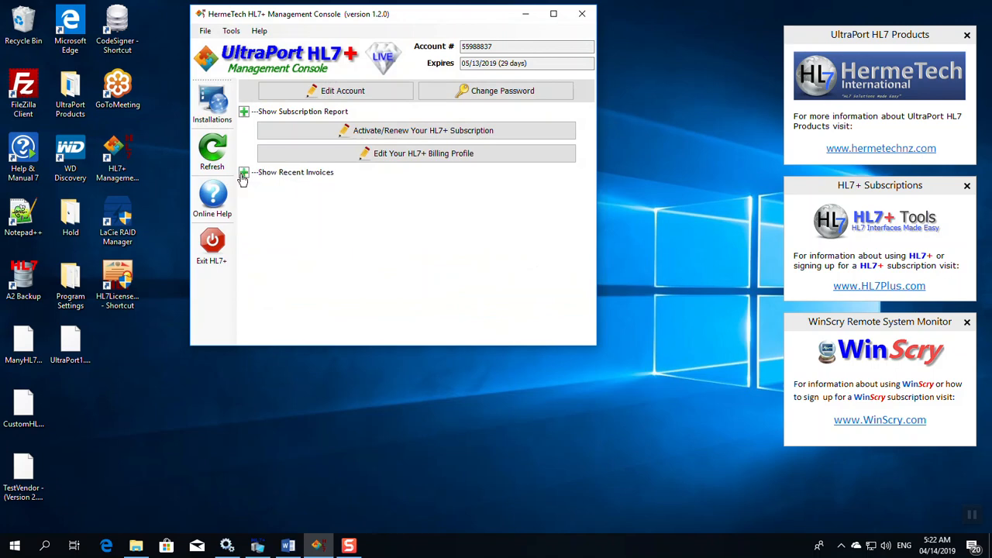
left_click(245, 113)
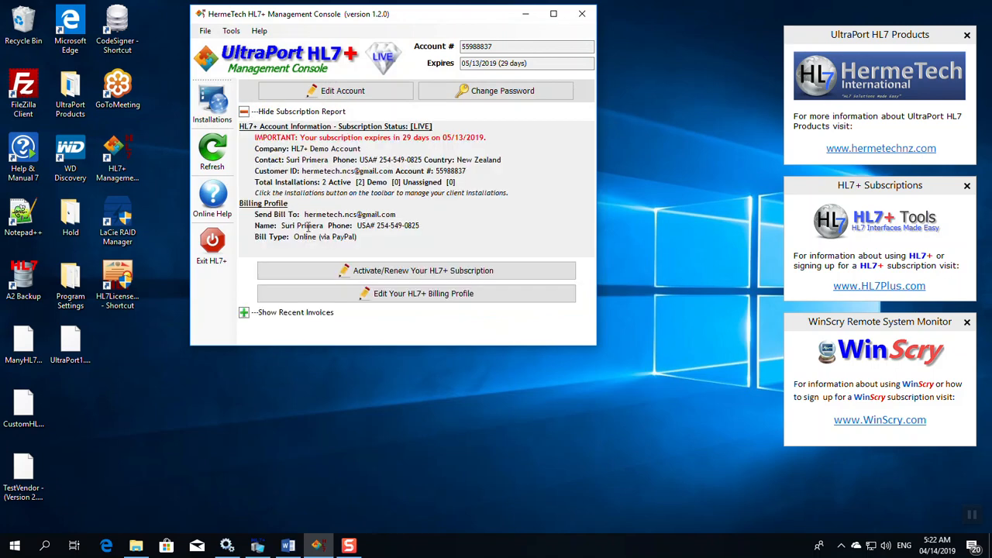
left_click_drag(295, 237, 358, 237)
left_click(381, 241)
left_click_drag(305, 214, 400, 214)
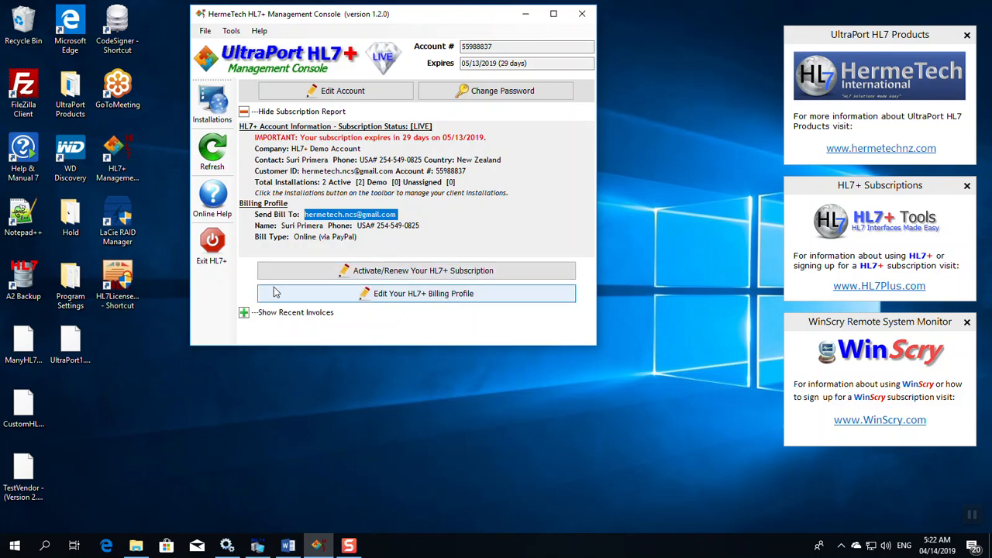
- Show the recent invoices below the subscription report and select the pending invoice's number
left_click(244, 312)
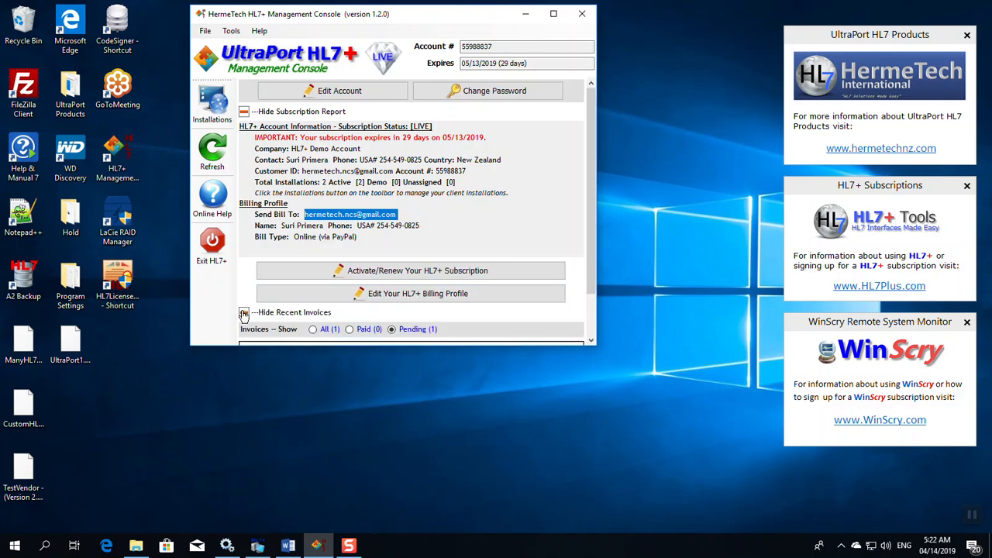
left_click(590, 245)
left_click(309, 312)
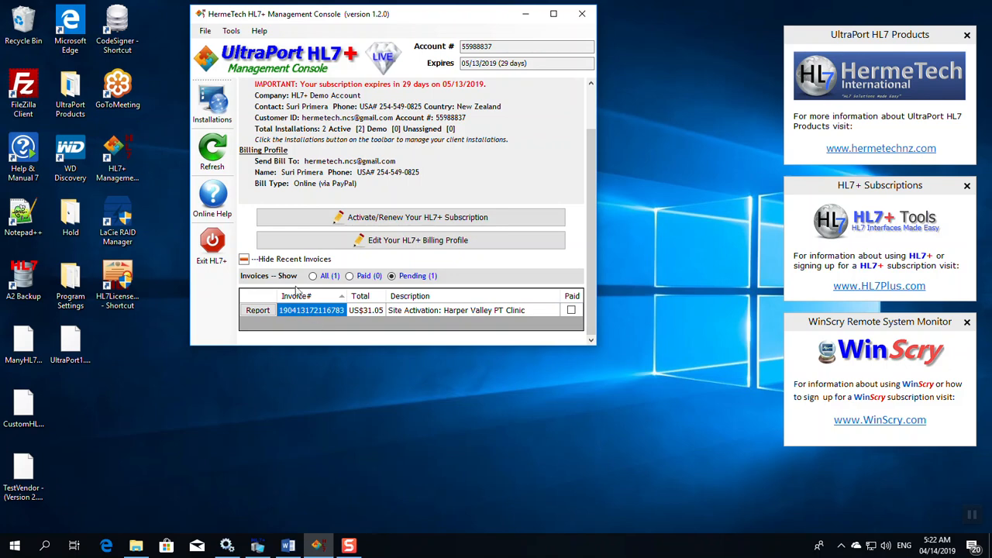
- Return to the installations and check the local Internet status and last contact of Harper Valley PT Clinic
left_click(223, 112)
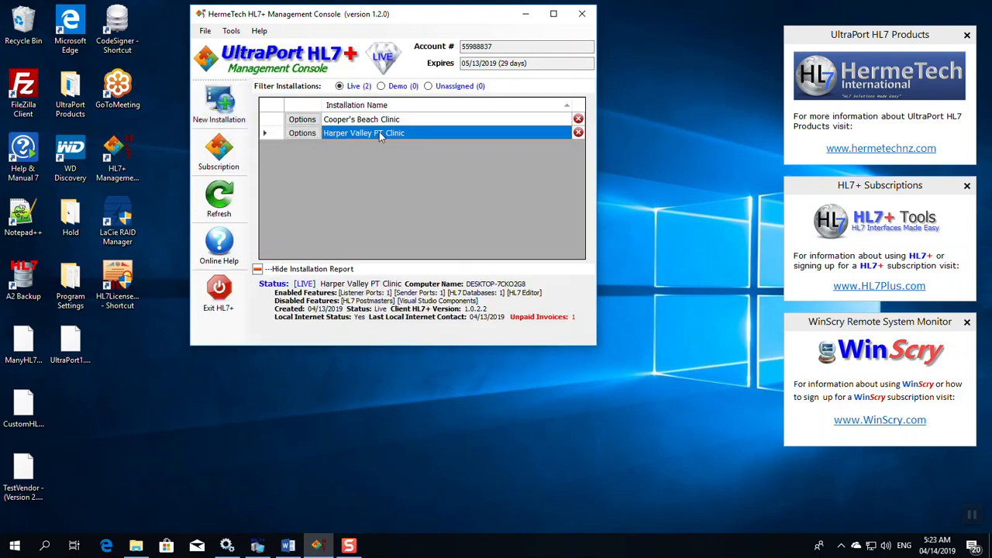
triple_click(276, 315)
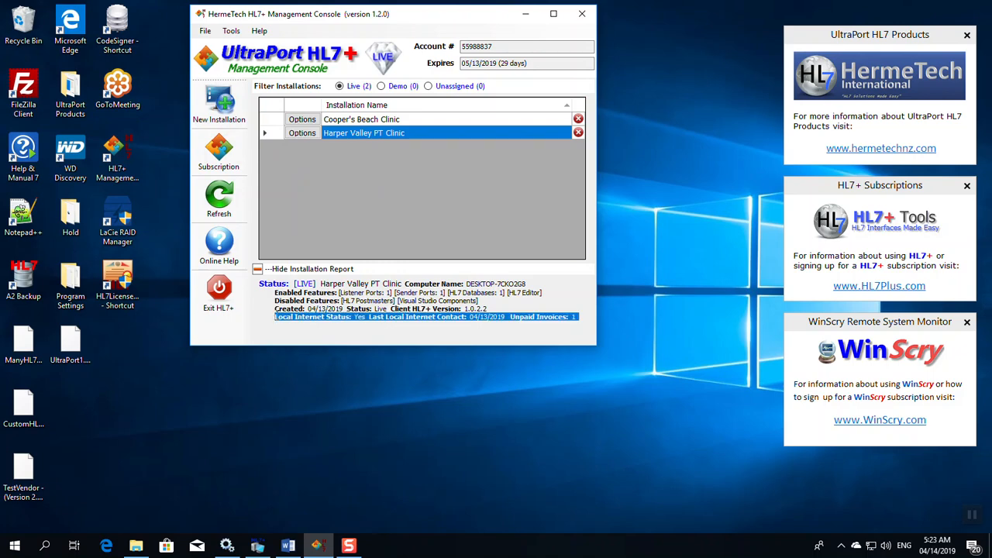
left_click(389, 315)
left_click_drag(354, 316, 368, 317)
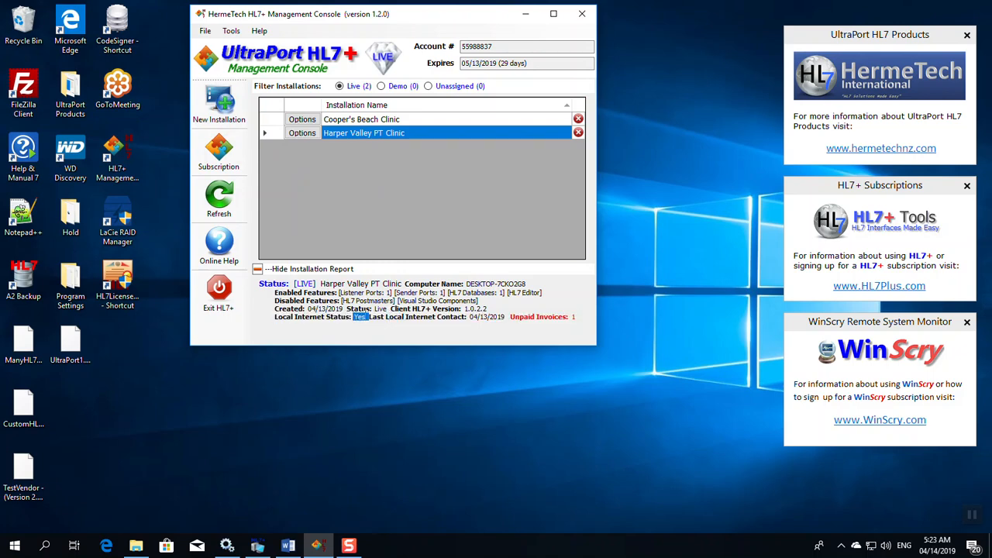
left_click(396, 318)
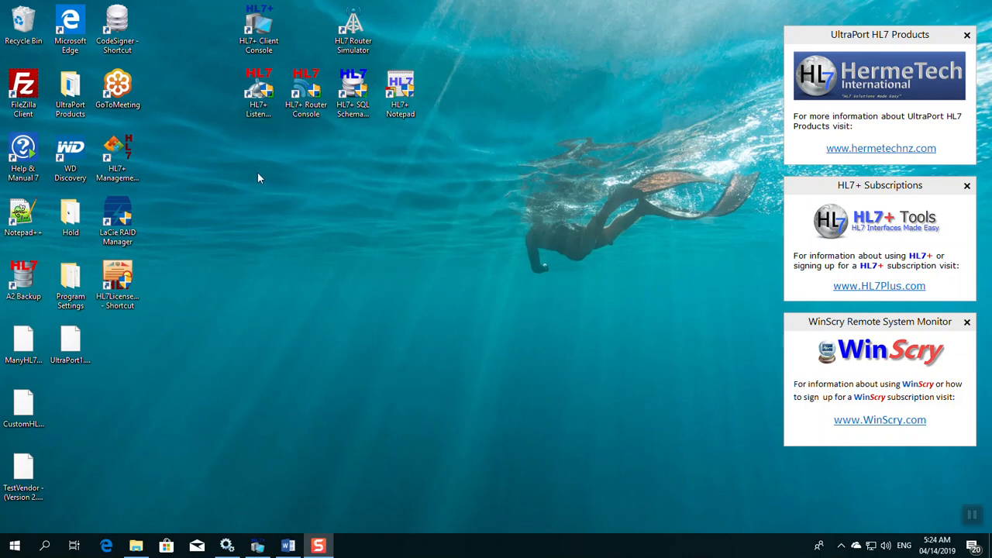
- Open the HL7+ Client Console on the client server and refresh its main installation data
left_click(258, 31)
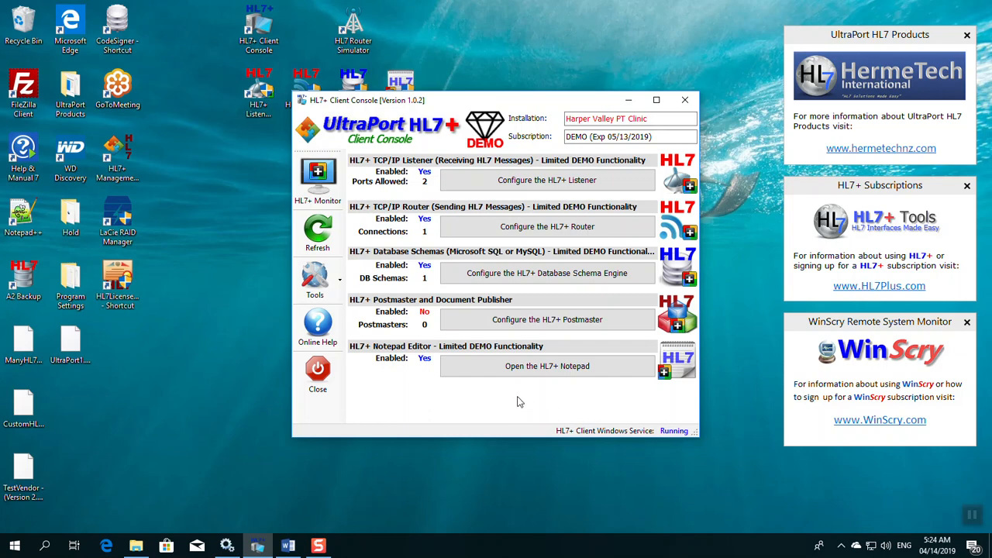
left_click(322, 244)
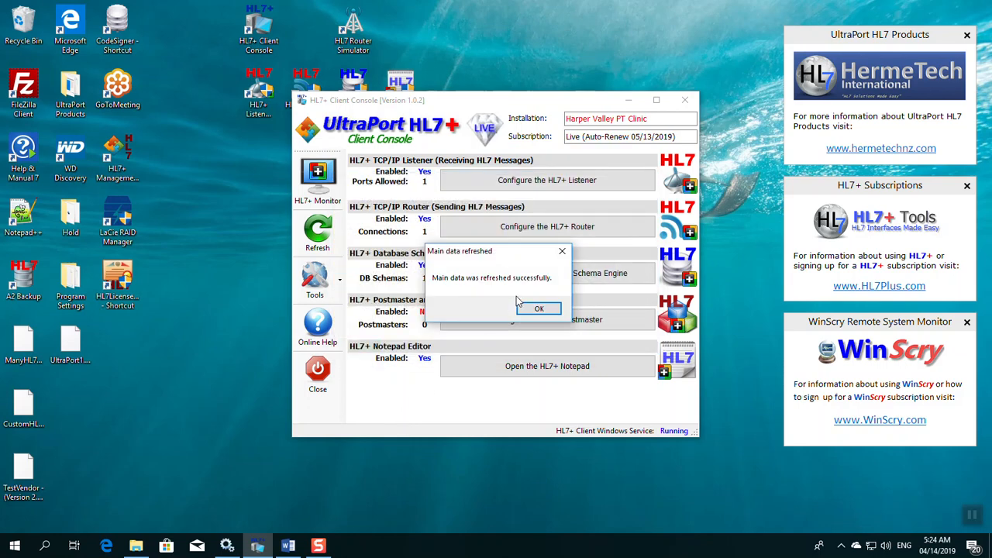
left_click(539, 309)
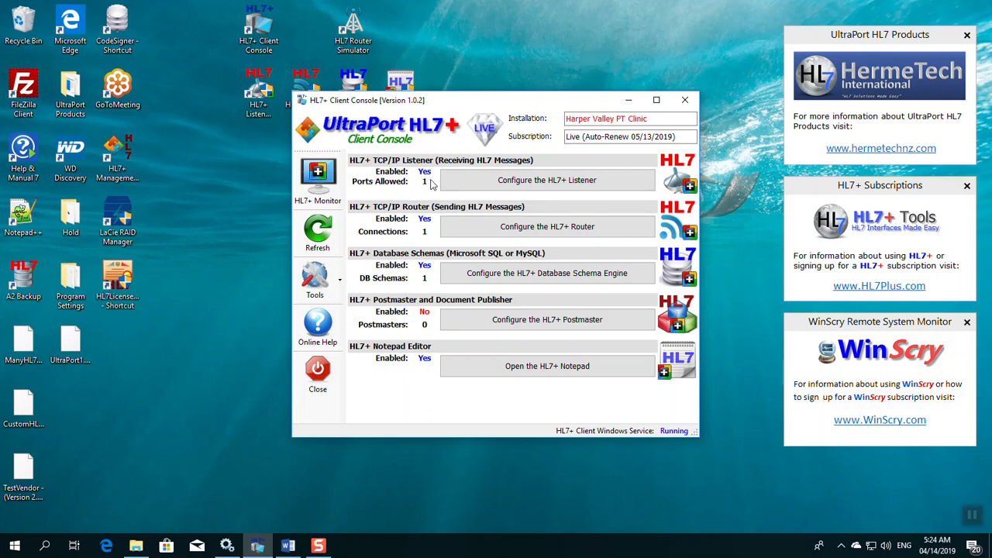
- Open the HL7+ Listener configuration and try to install its Windows services and run the listener profiles locally
left_click(519, 189)
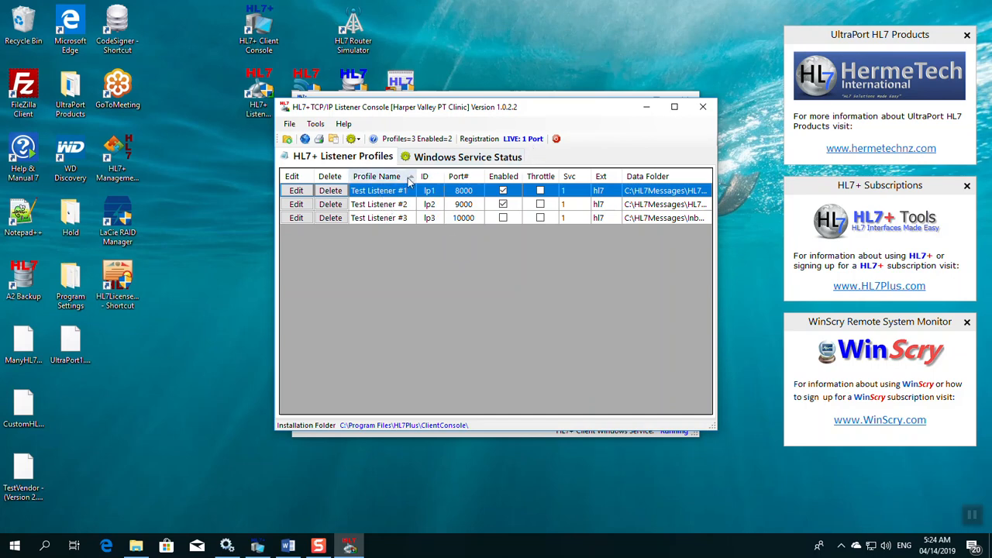
left_click(445, 159)
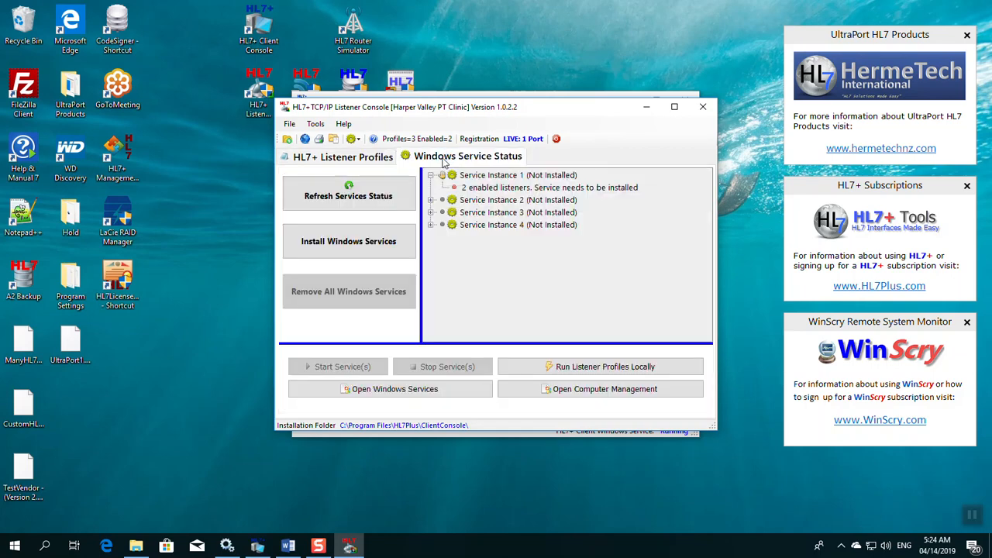
left_click(395, 244)
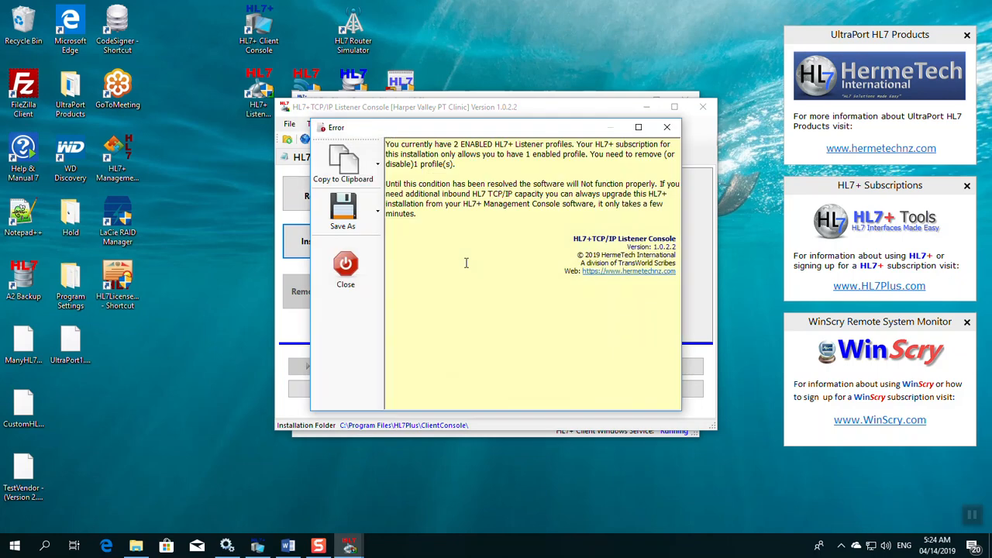
left_click_drag(452, 145, 465, 175)
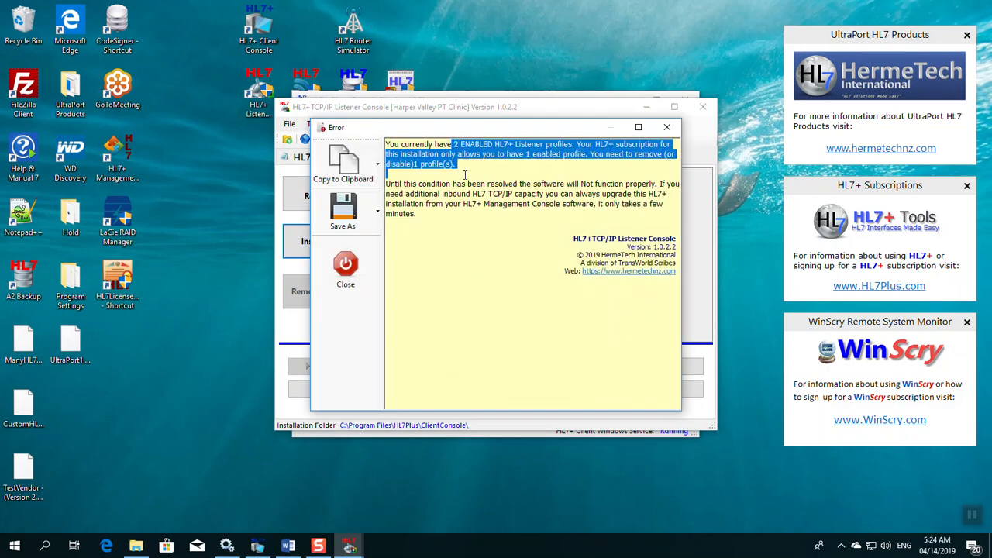
left_click(353, 275)
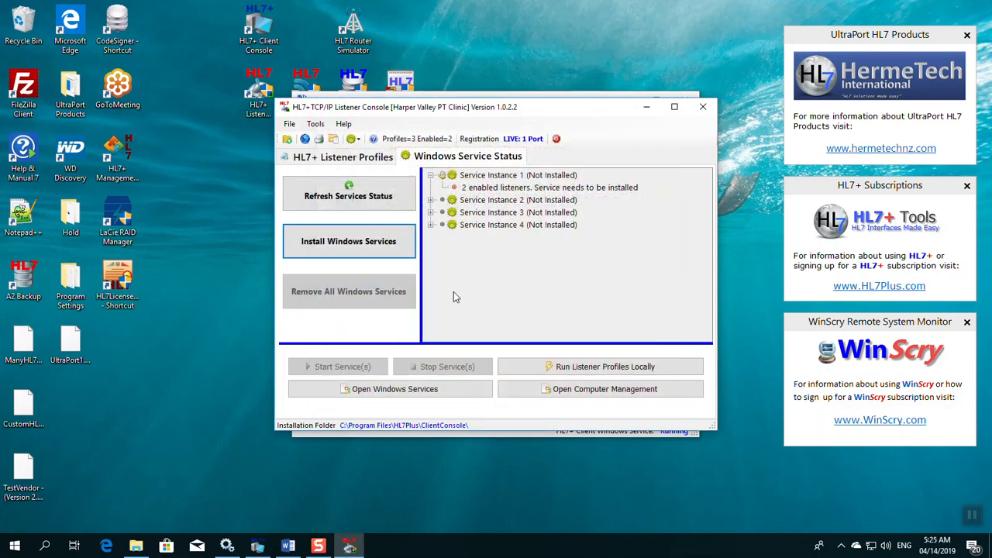
left_click(548, 375)
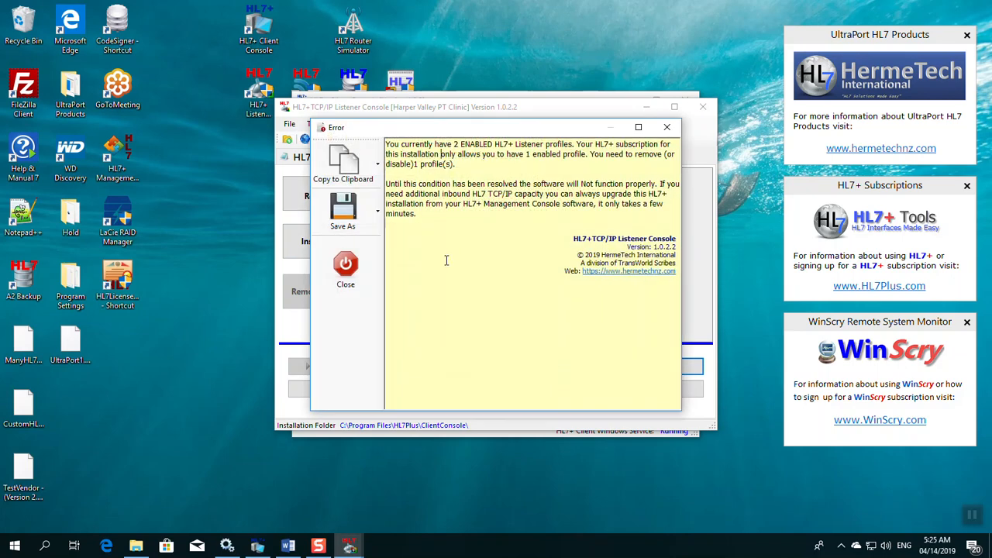
left_click(345, 267)
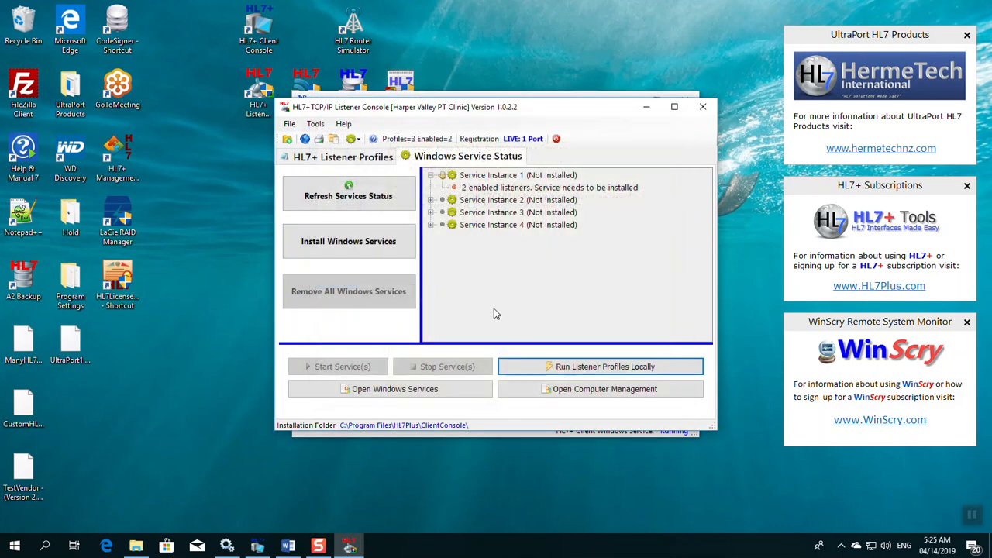
- Disable the Test Listener #2 profile on port 9000 in the listener profiles
left_click(377, 158)
left_click(380, 205)
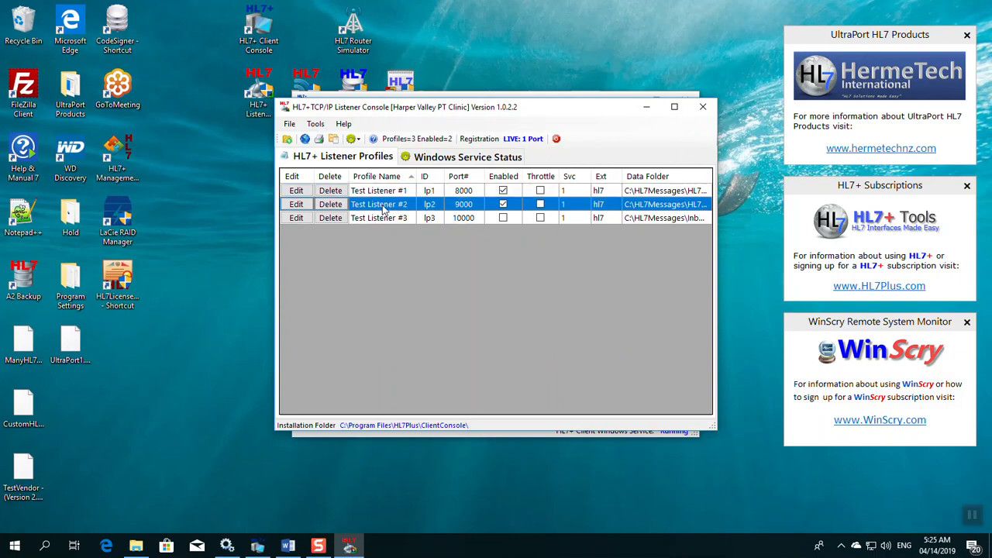
left_click(305, 208)
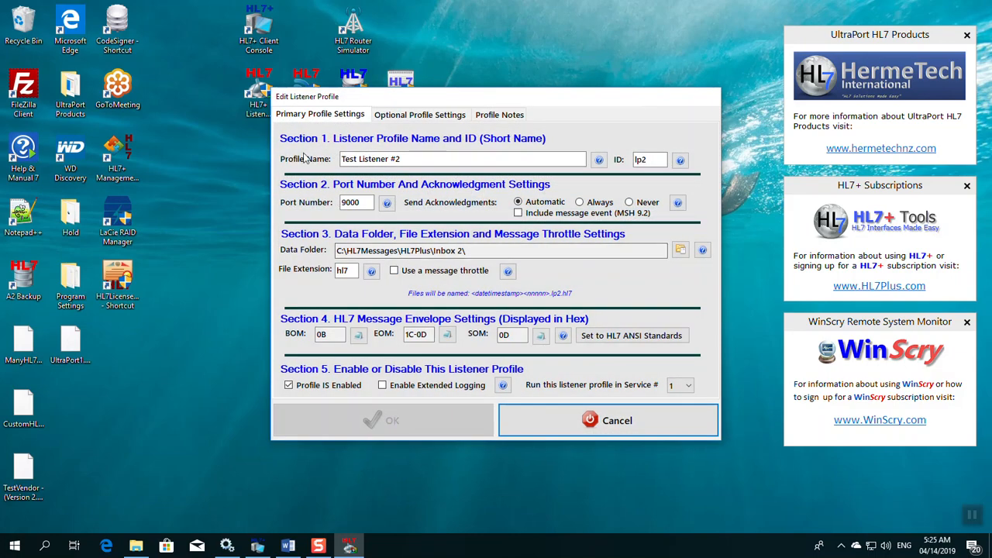
left_click(289, 385)
left_click(380, 417)
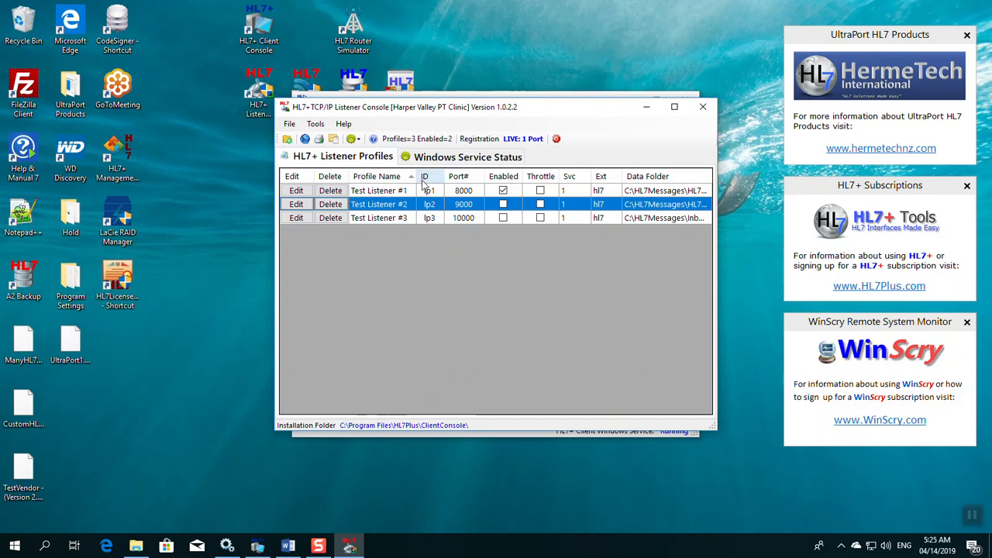
- Install the listener's Windows services and locate HL7+ TCP/IP Listener Service 1 and HL7+ Client Service in Windows Services
left_click(462, 157)
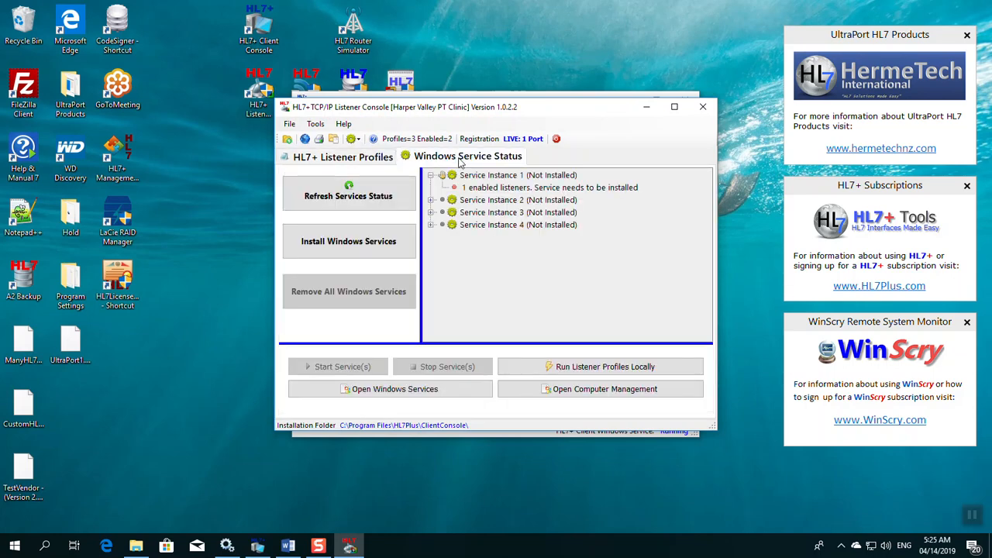
left_click(399, 244)
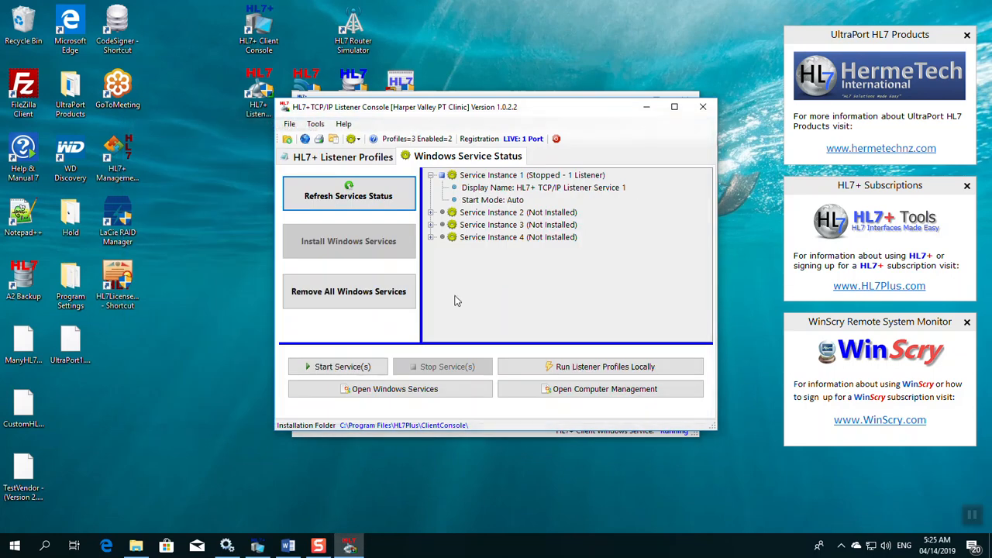
left_click(392, 393)
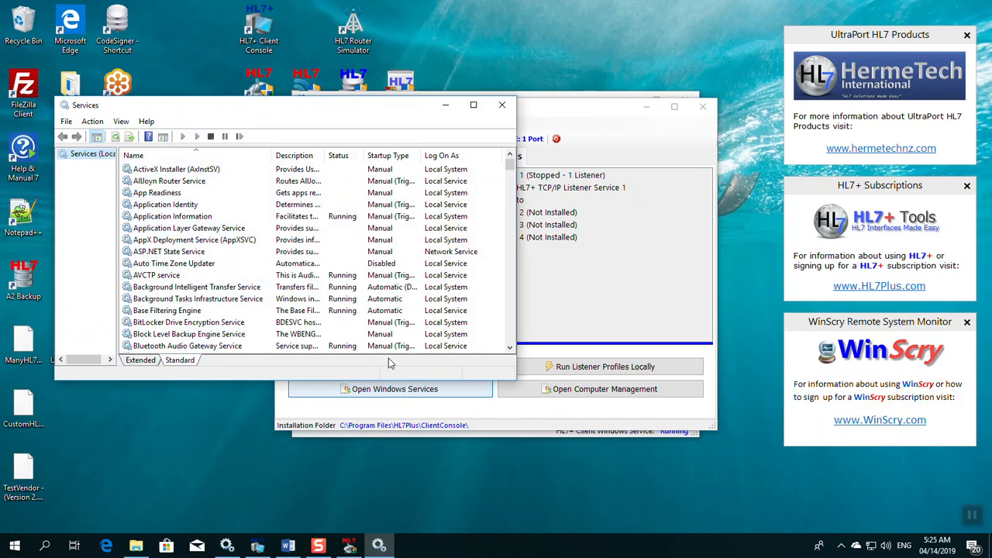
left_click_drag(509, 166, 509, 211)
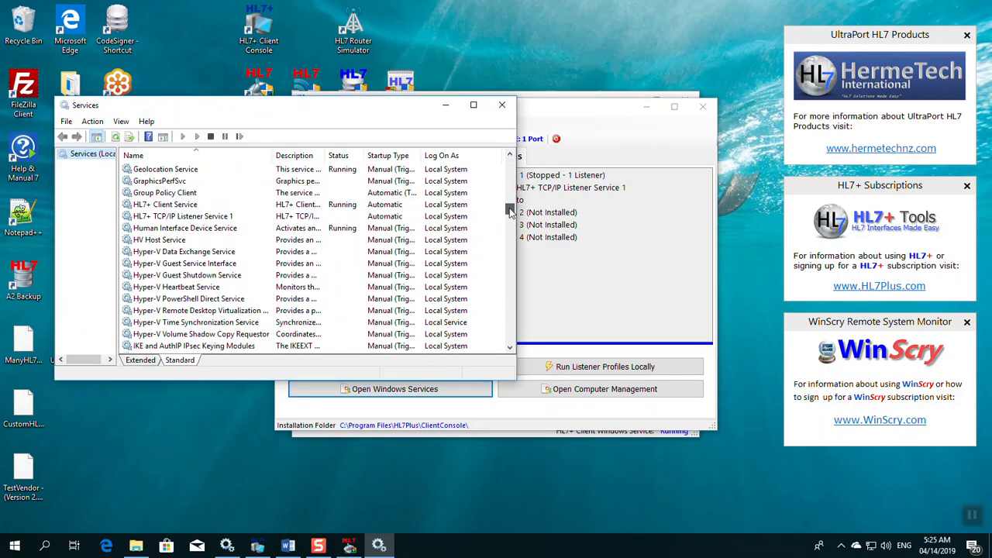
left_click(172, 217)
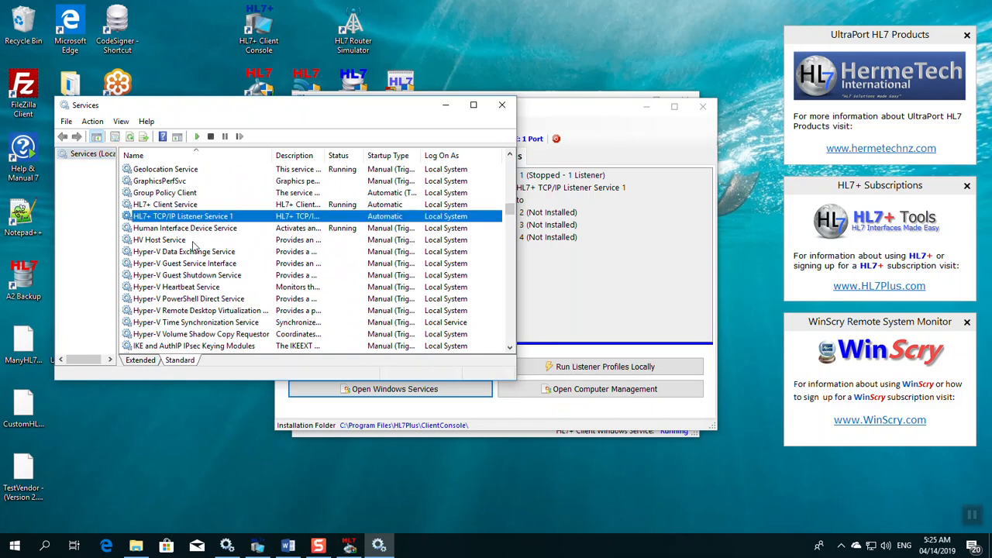
left_click(177, 206)
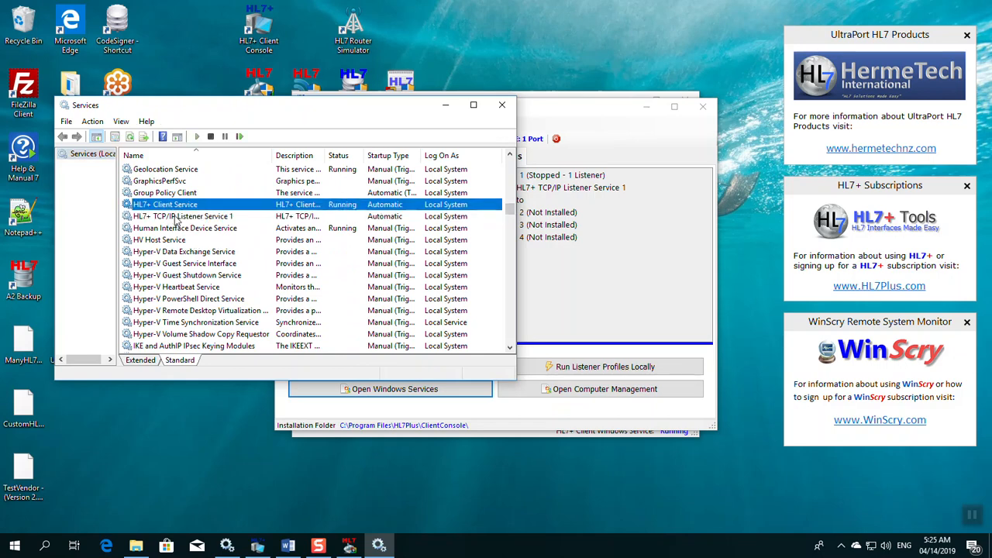
left_click(175, 217)
- Start the installed listener service from the Listener Console and close both the console and the Windows Services window
left_click(571, 298)
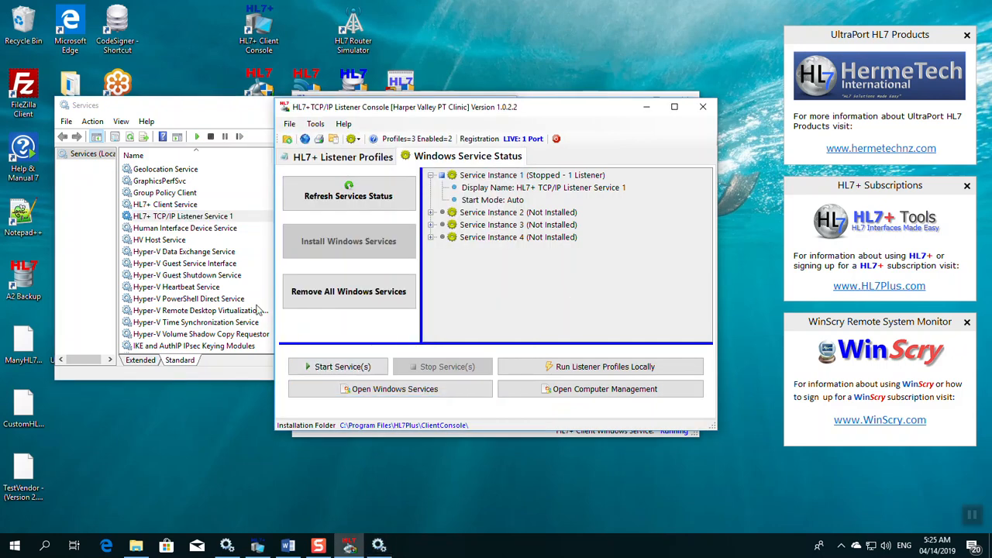
left_click(326, 366)
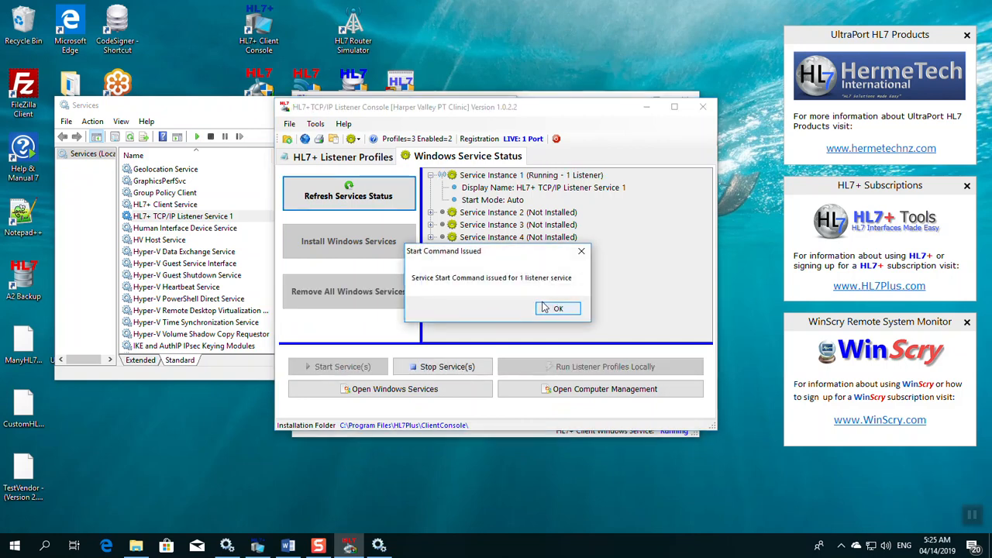
left_click(547, 308)
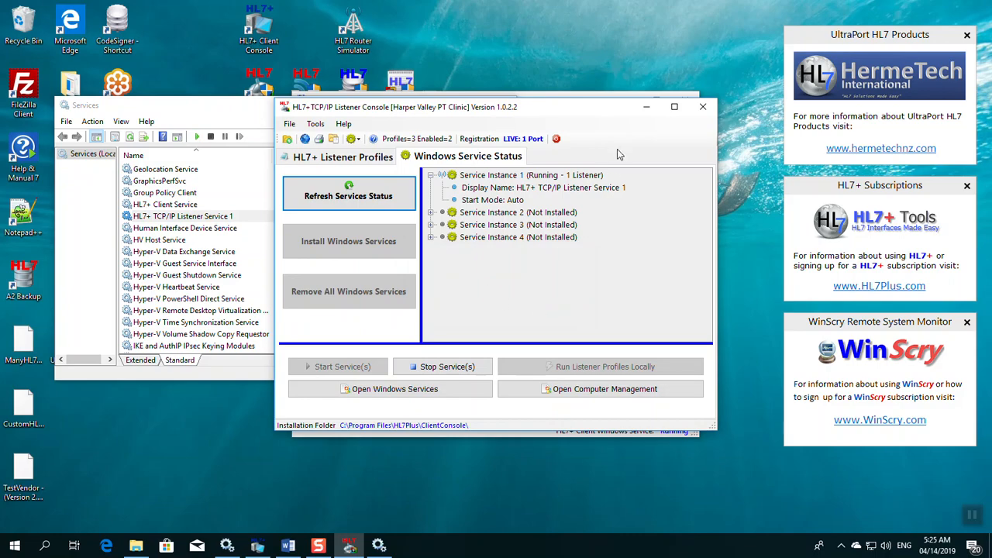
left_click(700, 113)
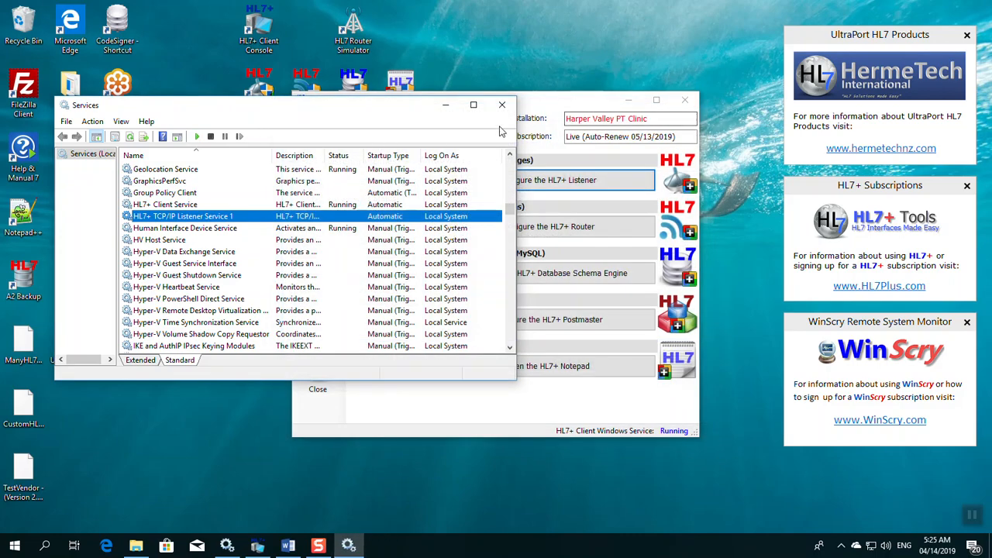
left_click(503, 109)
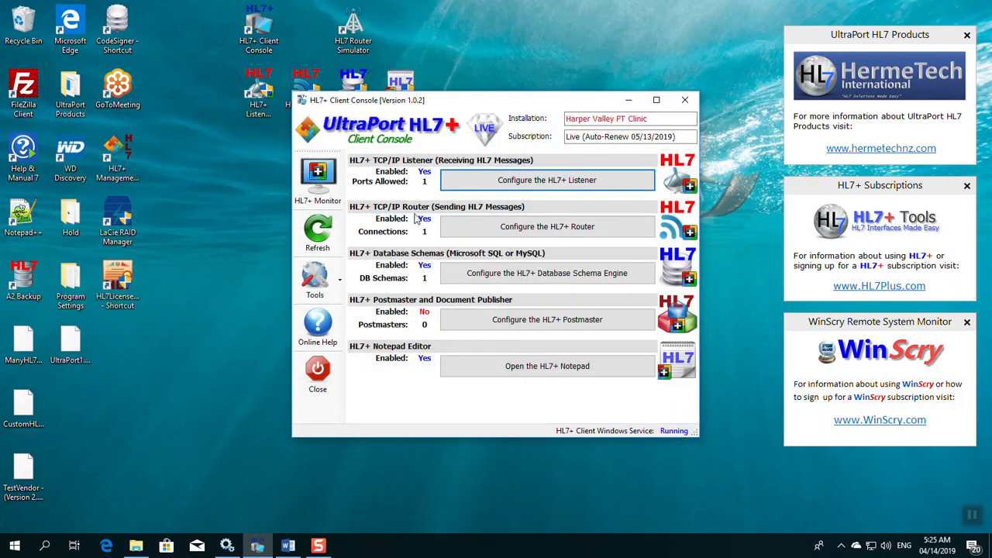